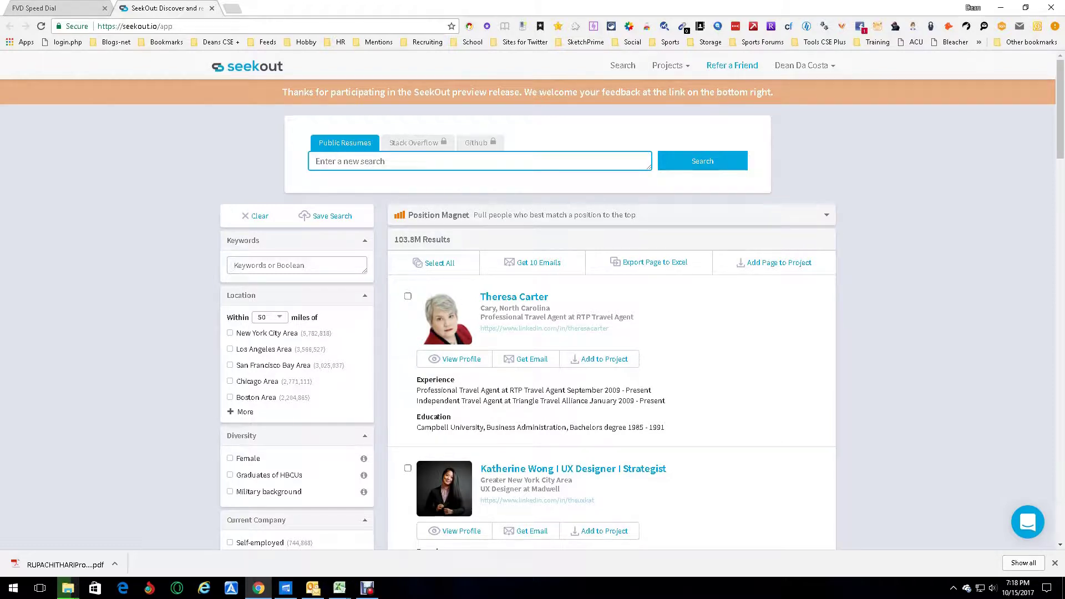
pyautogui.scroll(-3, 532, 300)
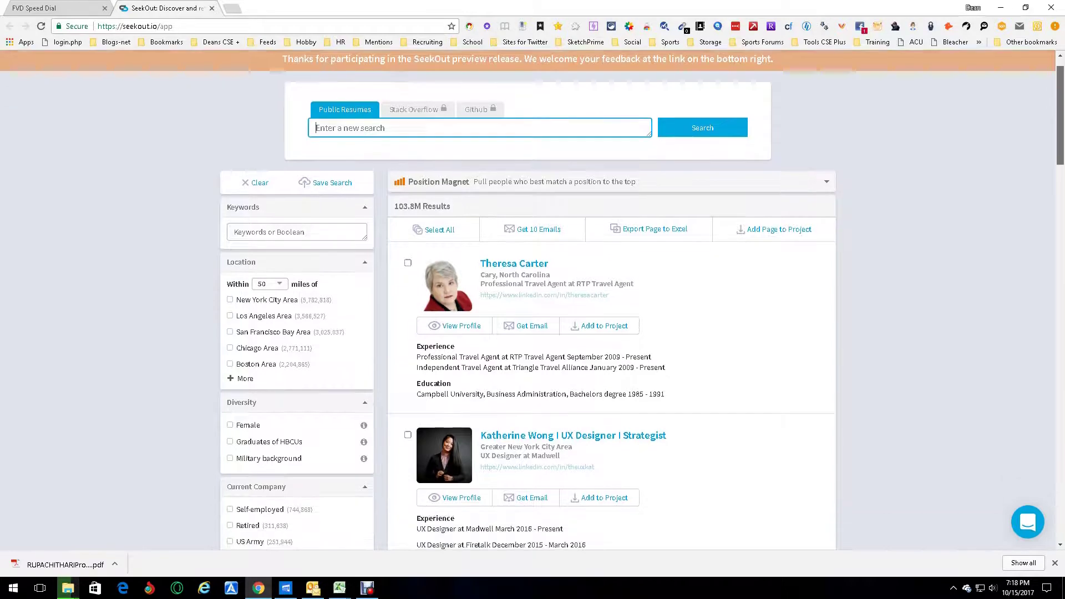
pyautogui.scroll(-1, 533, 299)
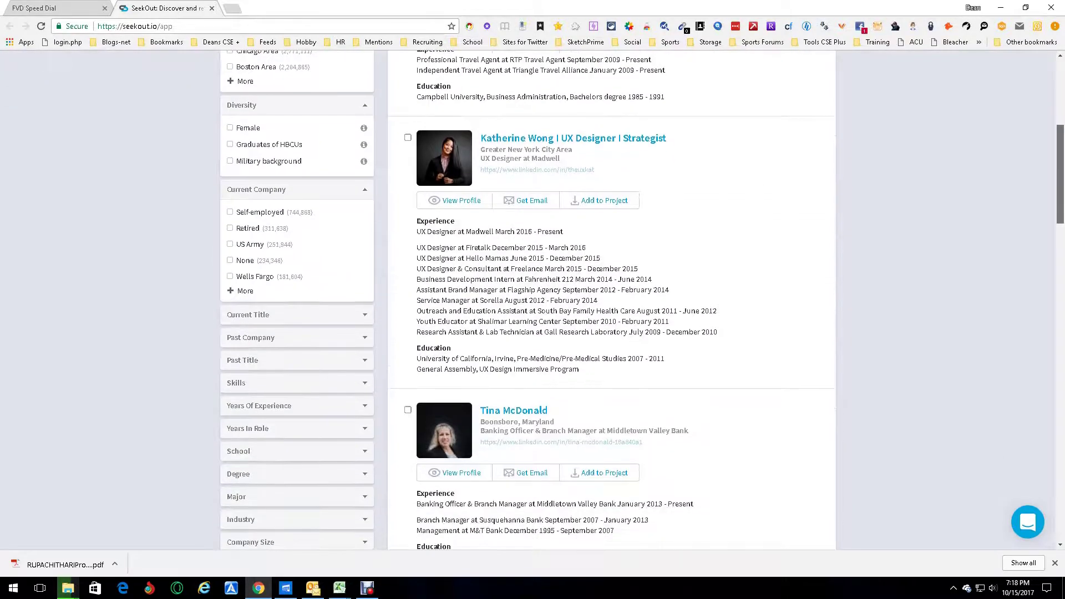
pyautogui.scroll(-1, 533, 299)
pyautogui.scroll(-1, 534, 300)
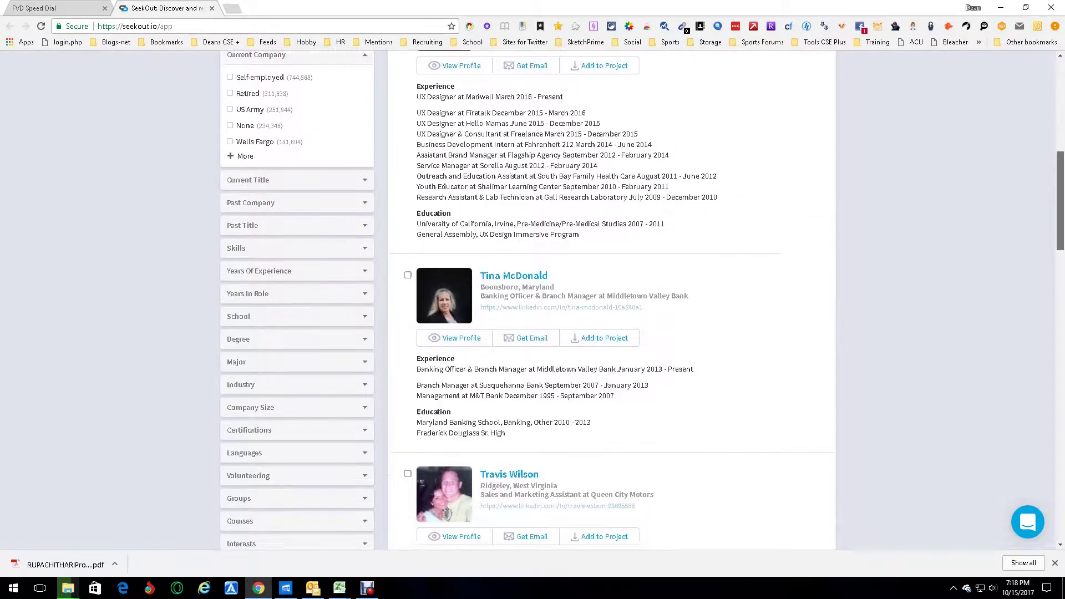
pyautogui.scroll(-1, 533, 299)
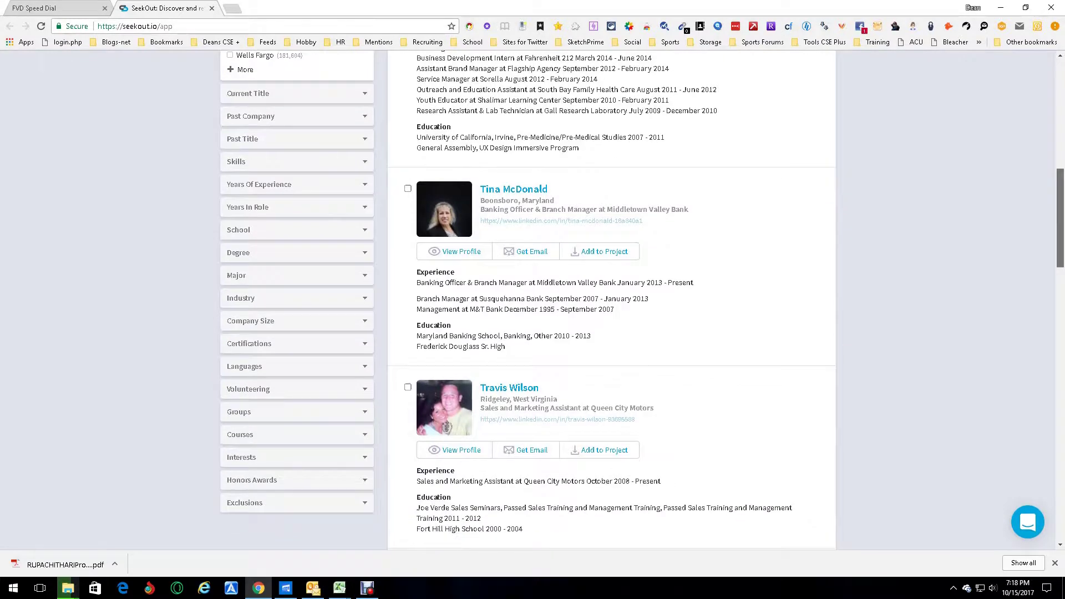
pyautogui.scroll(-1, 533, 299)
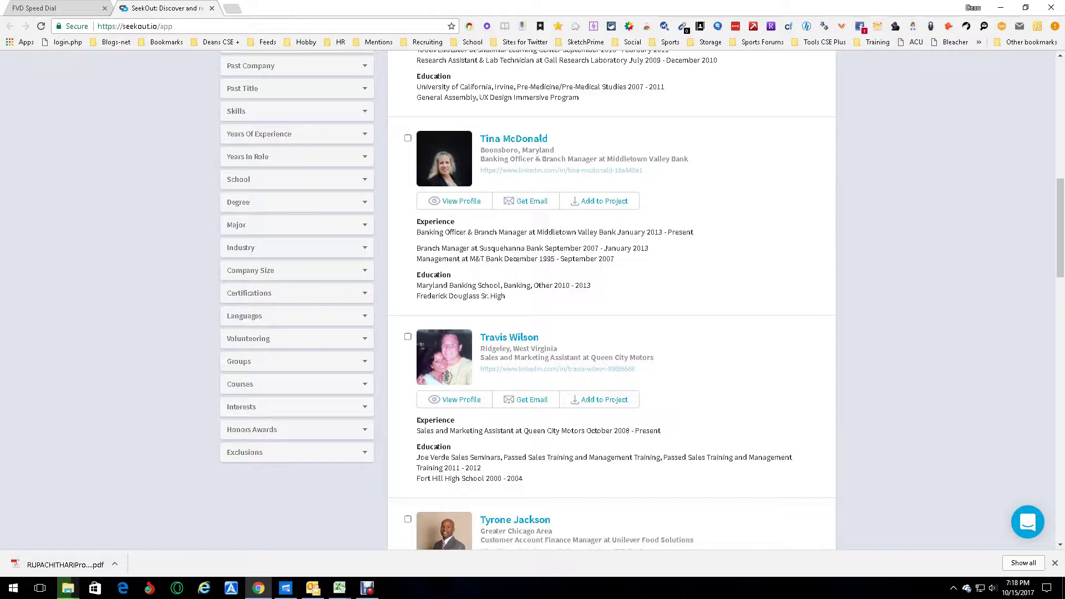
pyautogui.scroll(3, 533, 300)
pyautogui.scroll(4, 533, 300)
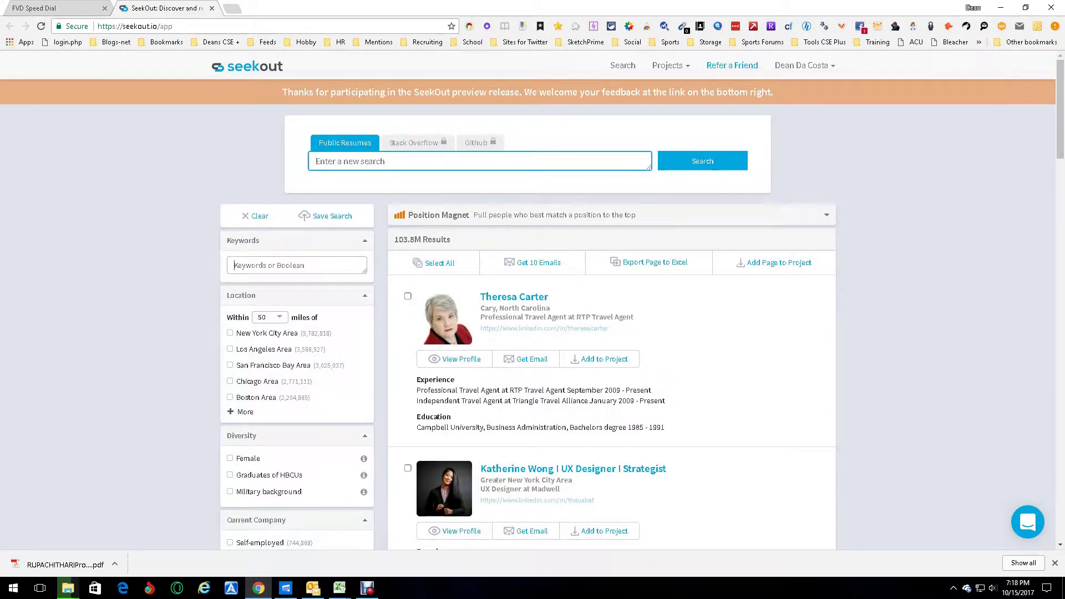
pyautogui.write('Hadoop')
# - Filter the Hadoop search to Seattle Area candidates with the Data Scientist current title
pyautogui.press('Return')
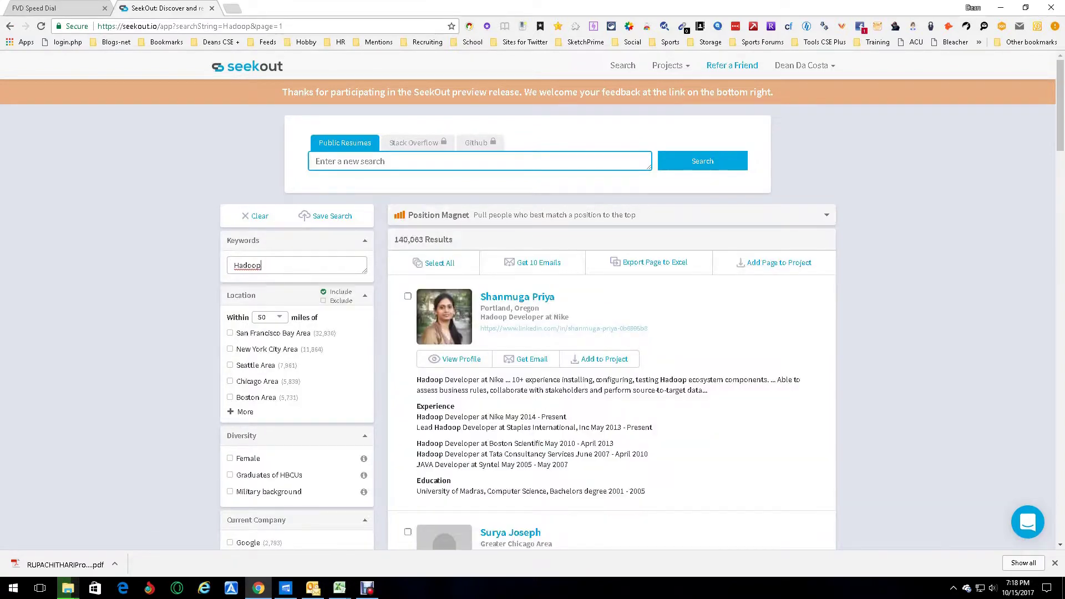
pyautogui.click(335, 291)
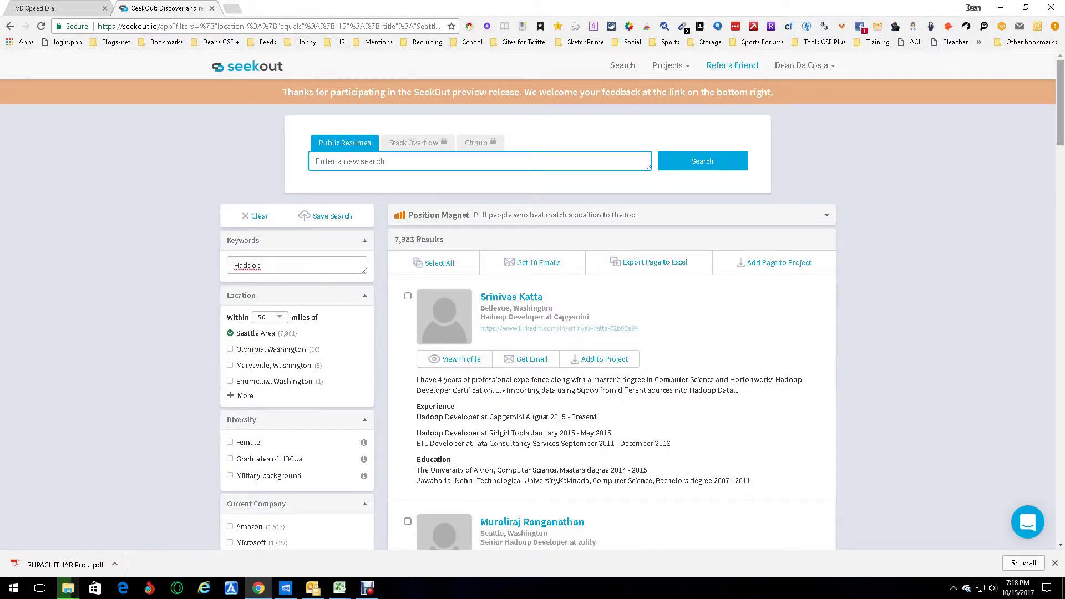
pyautogui.scroll(-3, 532, 299)
pyautogui.scroll(-1, 532, 300)
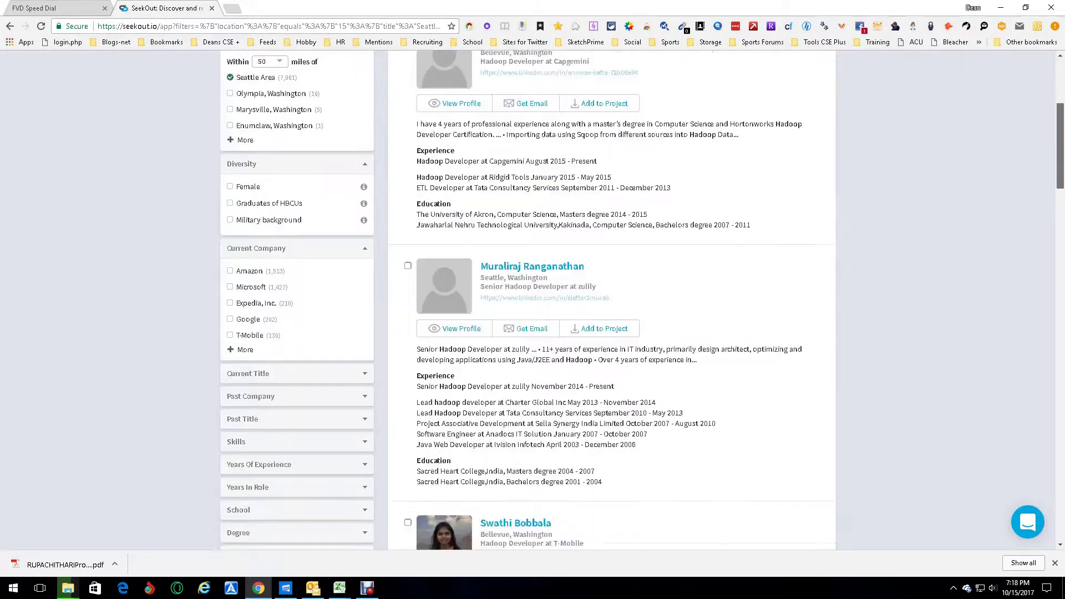
pyautogui.scroll(-2, 533, 300)
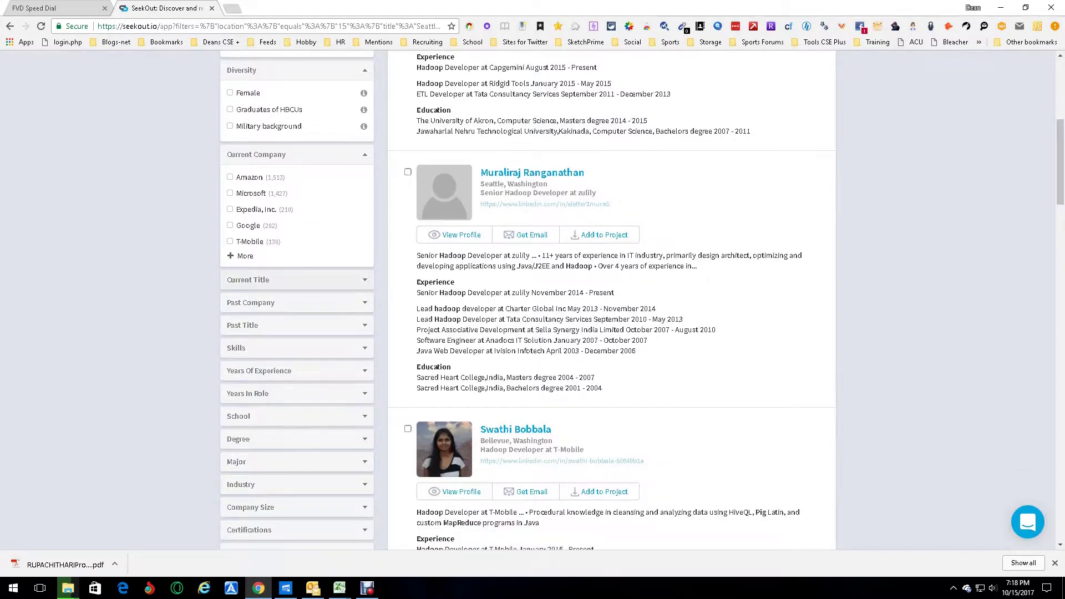
pyautogui.click(275, 280)
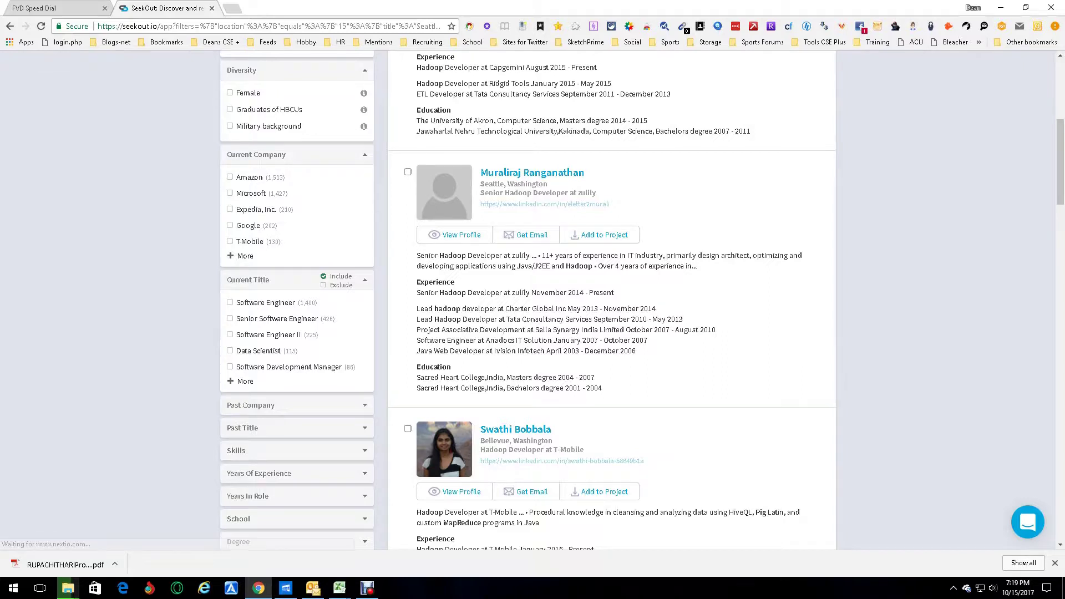
pyautogui.click(231, 351)
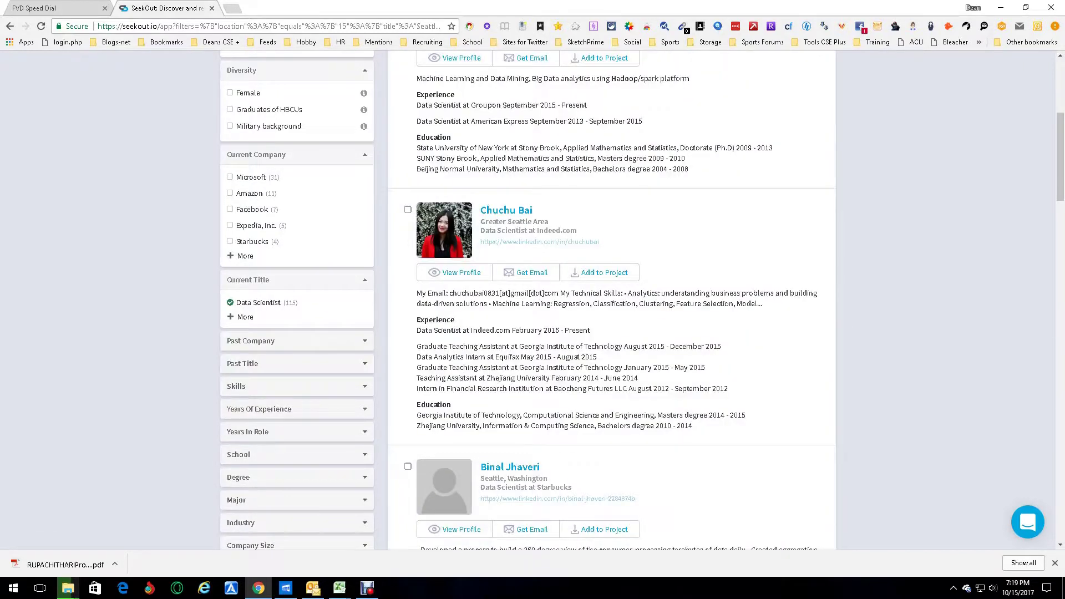
pyautogui.scroll(4, 532, 300)
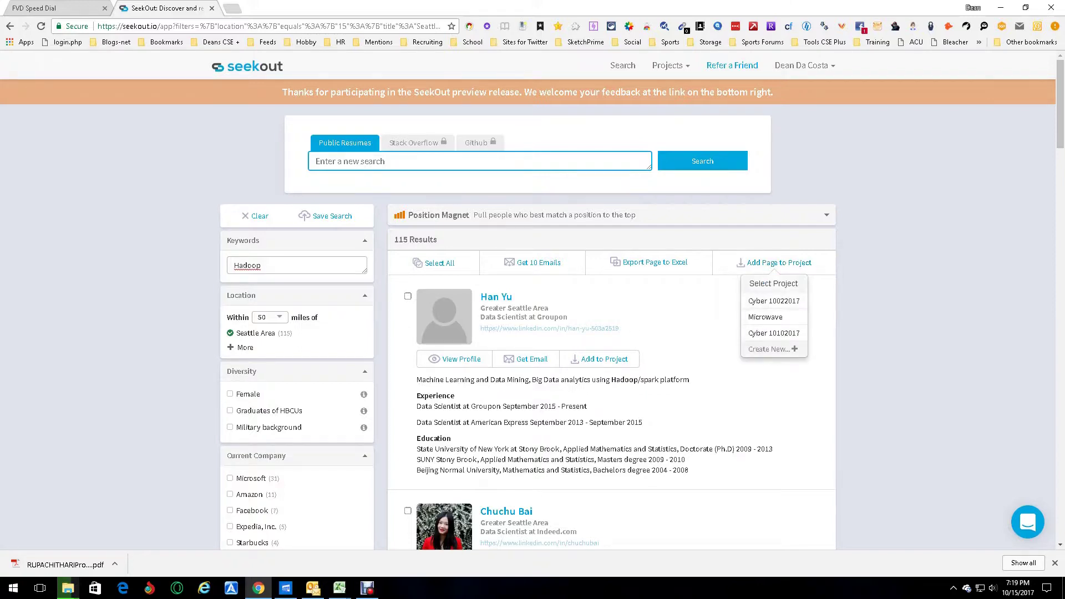
# - Create a new project 'Hadoop video' from Add Page to Project for these candidates
pyautogui.click(772, 348)
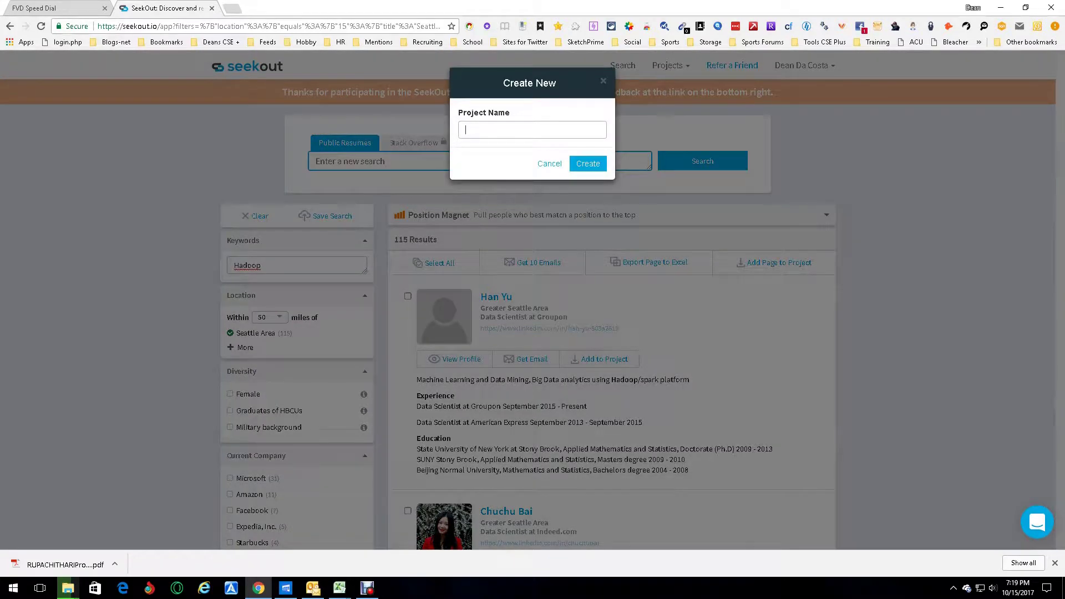
pyautogui.write('Had')
pyautogui.write('oop v')
pyautogui.write('ideo')
pyautogui.click(588, 163)
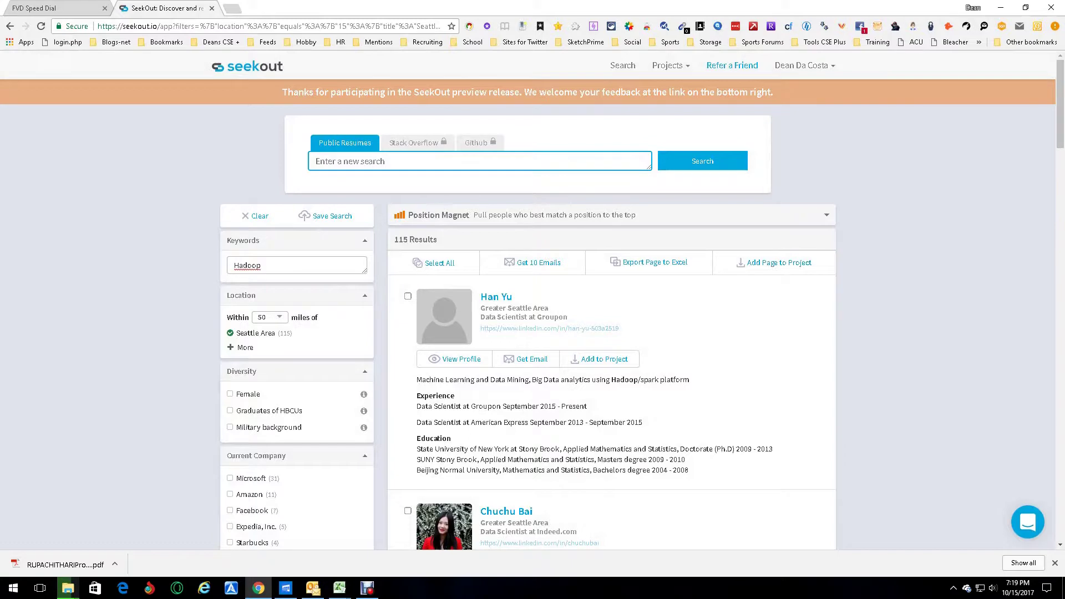
# - Add the first and second results pages of candidates to the Hadoop video project
pyautogui.click(778, 263)
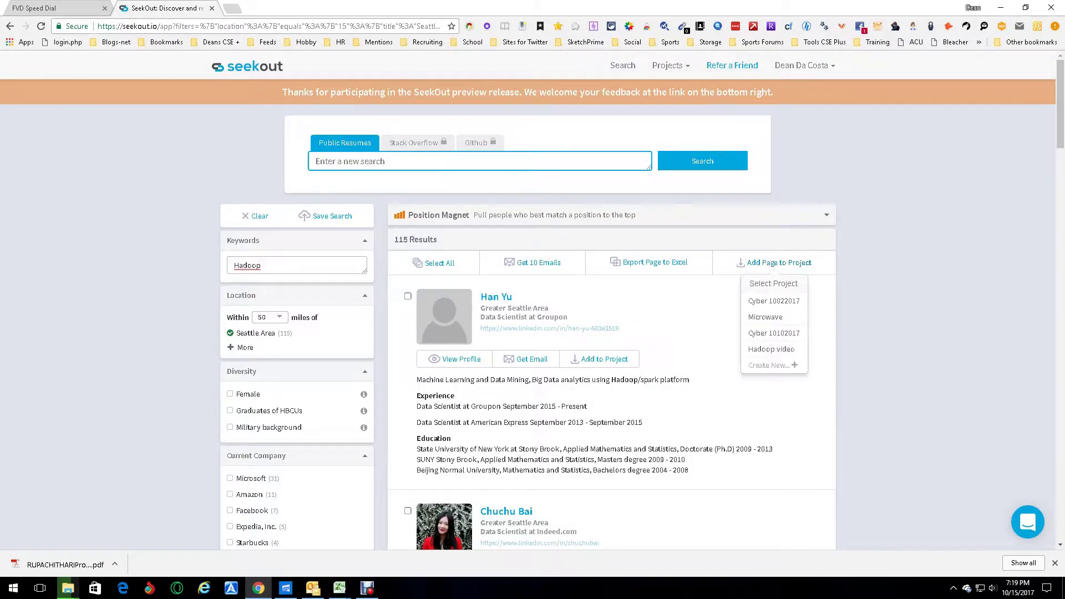
pyautogui.click(771, 348)
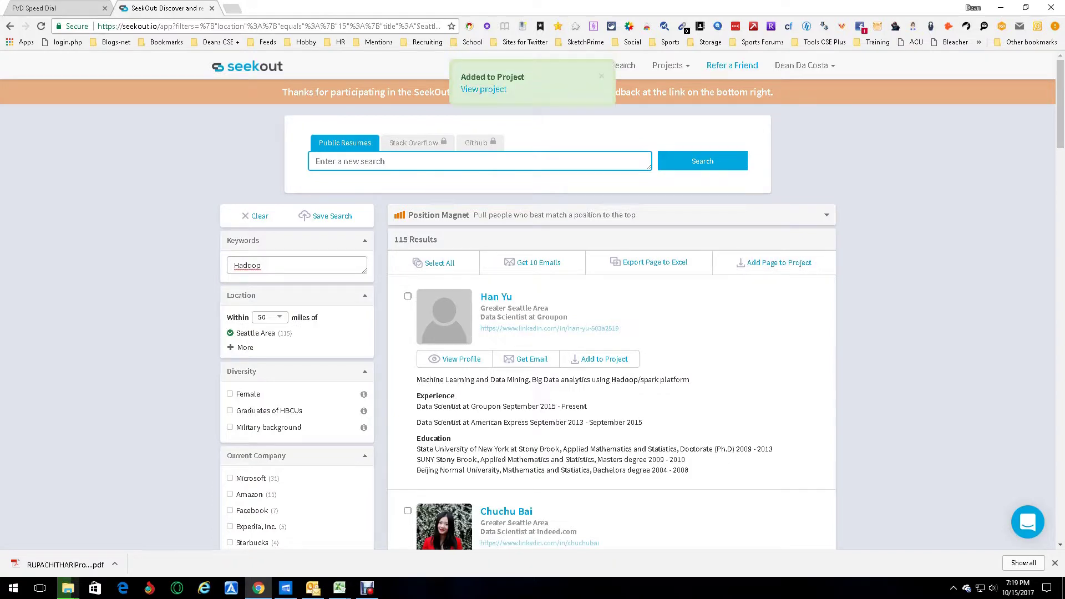
pyautogui.scroll(-3, 611, 333)
pyautogui.scroll(-10, 612, 333)
pyautogui.scroll(-12, 612, 333)
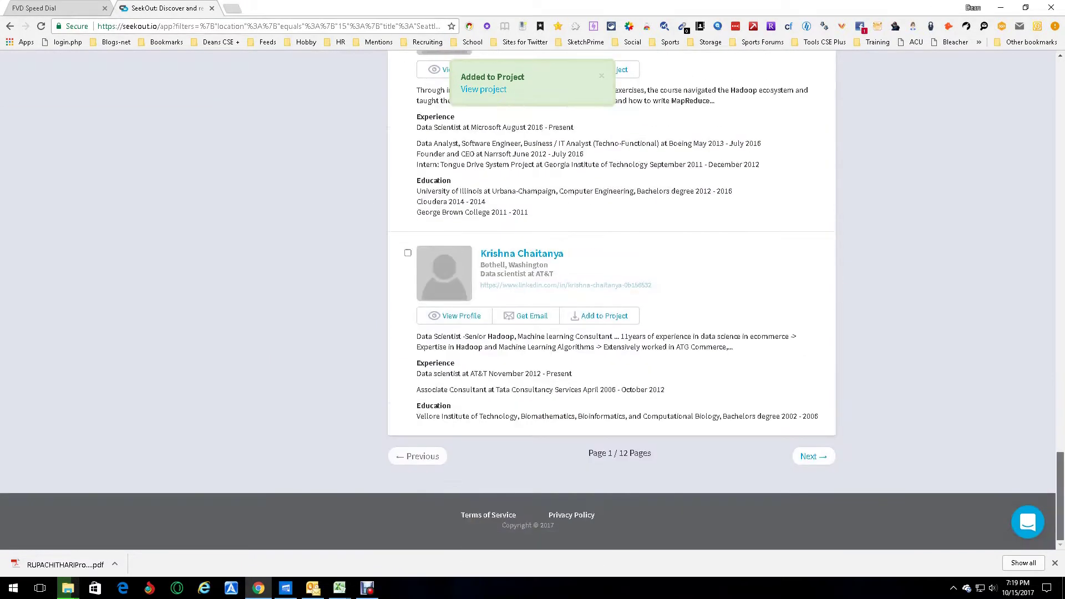
pyautogui.click(811, 457)
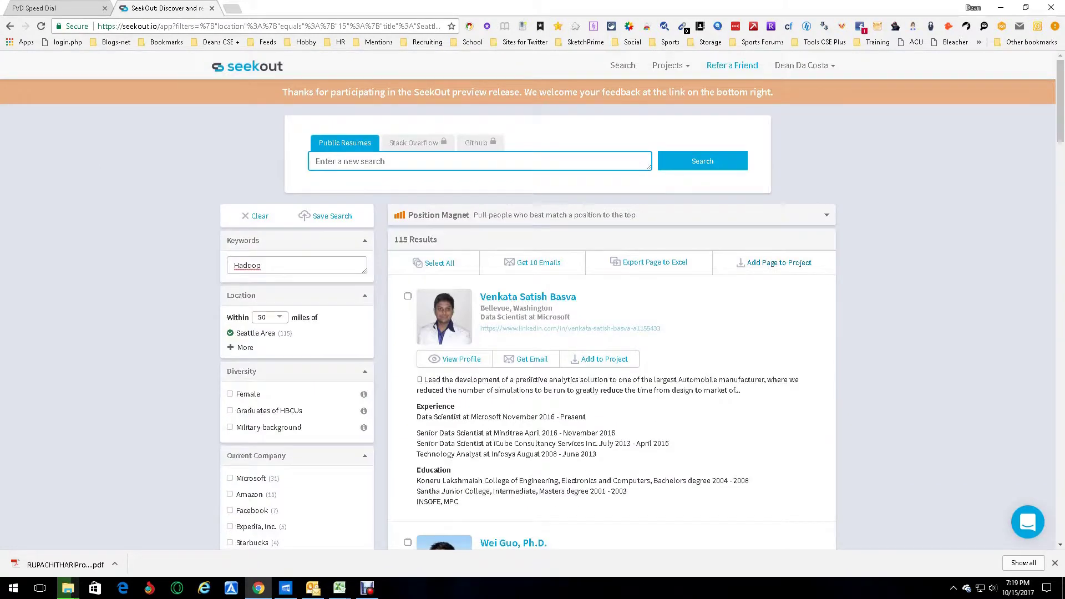
pyautogui.click(774, 262)
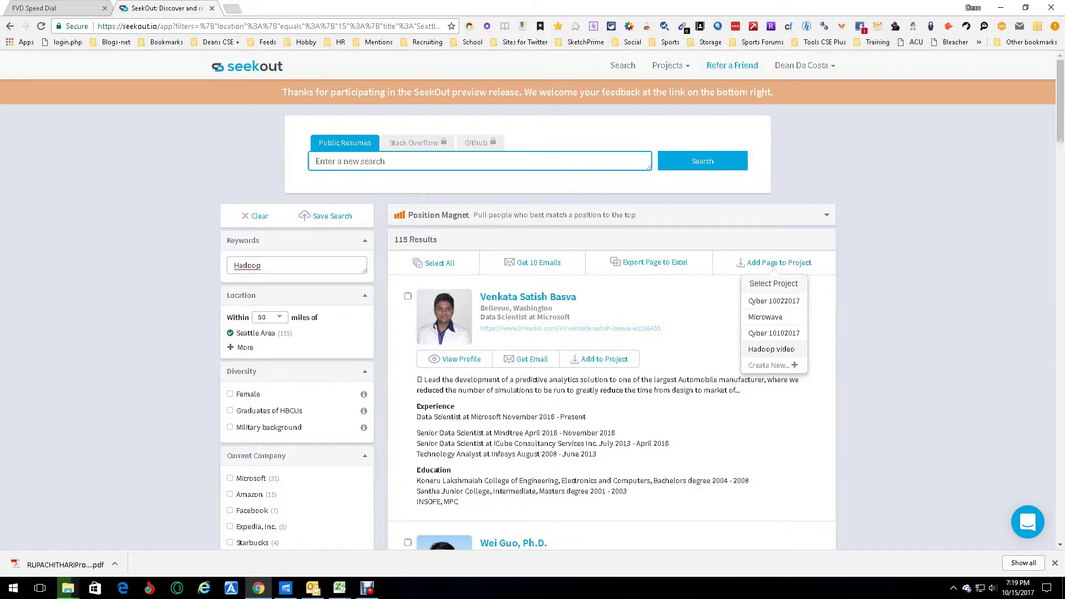
pyautogui.click(760, 349)
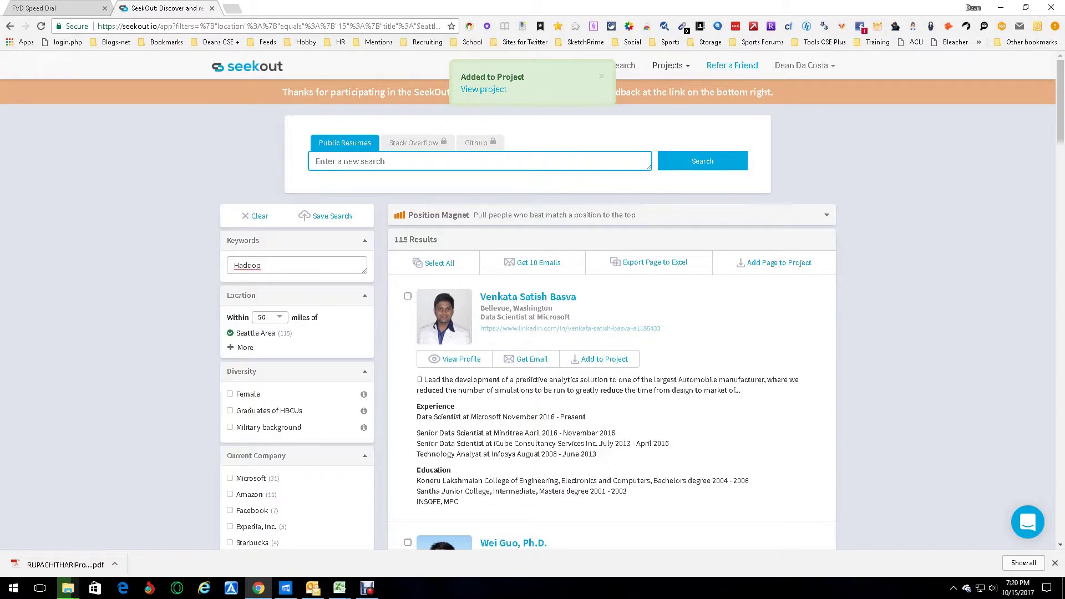
# - Open the Hadoop video project from the Projects list to view its 20 saved candidates
pyautogui.click(670, 65)
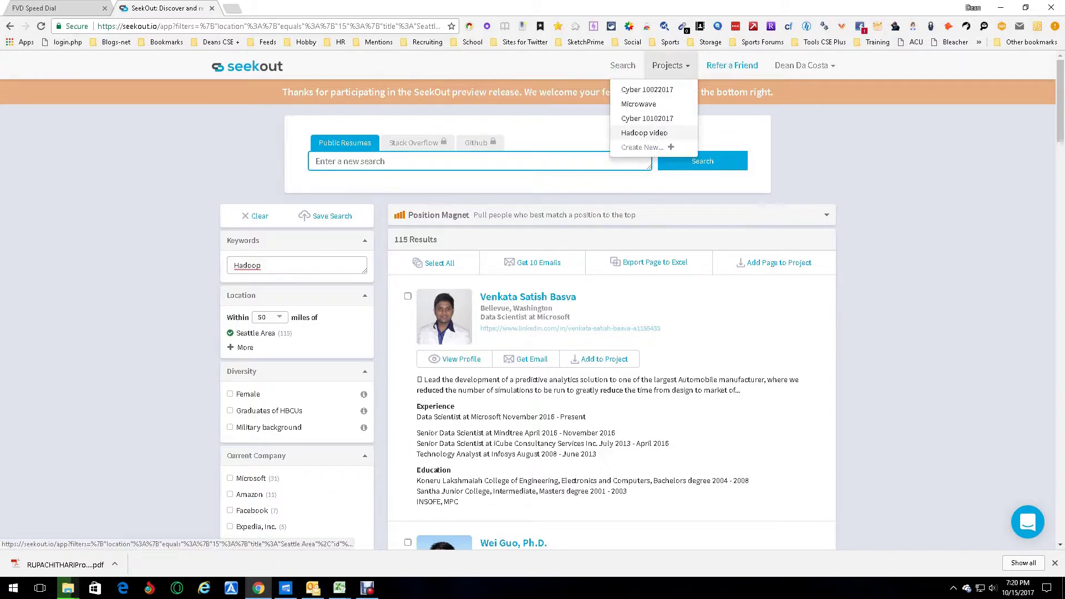
pyautogui.click(644, 132)
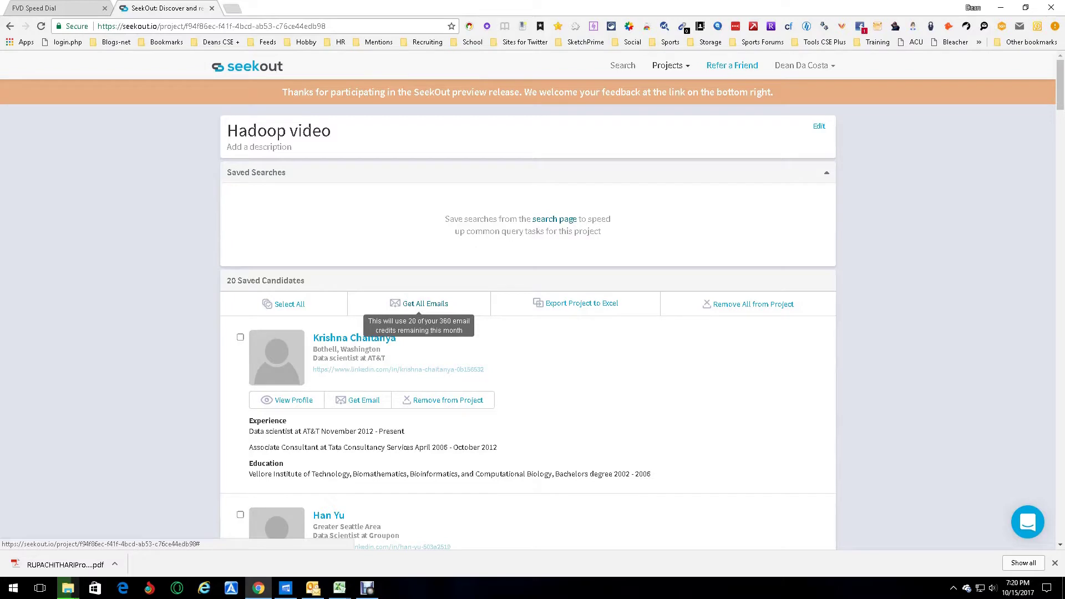
# - Get All Emails for the 20 saved candidates before exporting the project to Excel
pyautogui.click(420, 303)
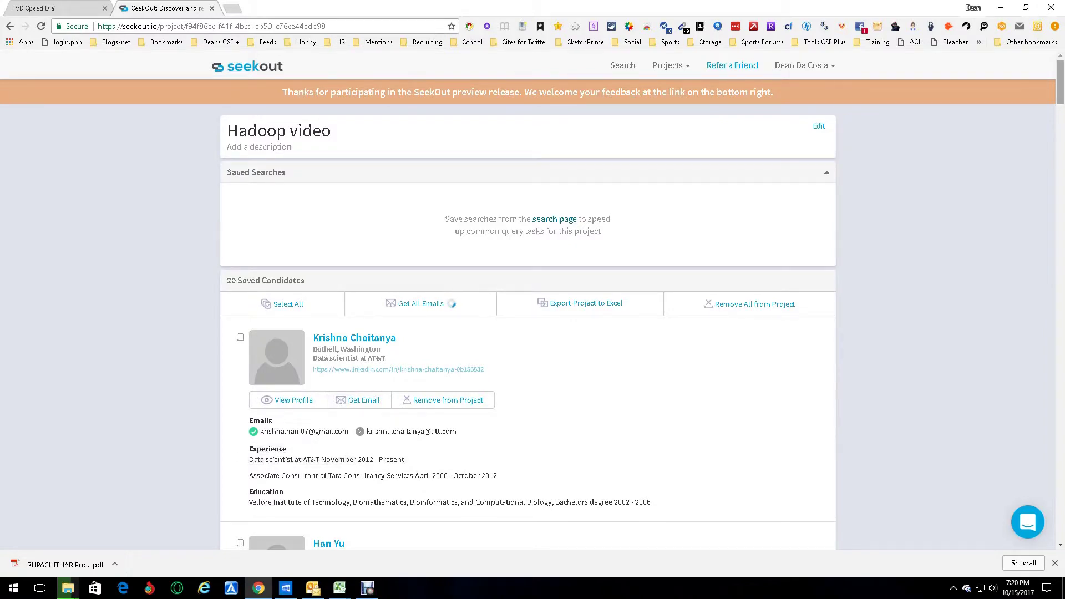
pyautogui.scroll(-10, 533, 300)
pyautogui.scroll(-10, 527, 322)
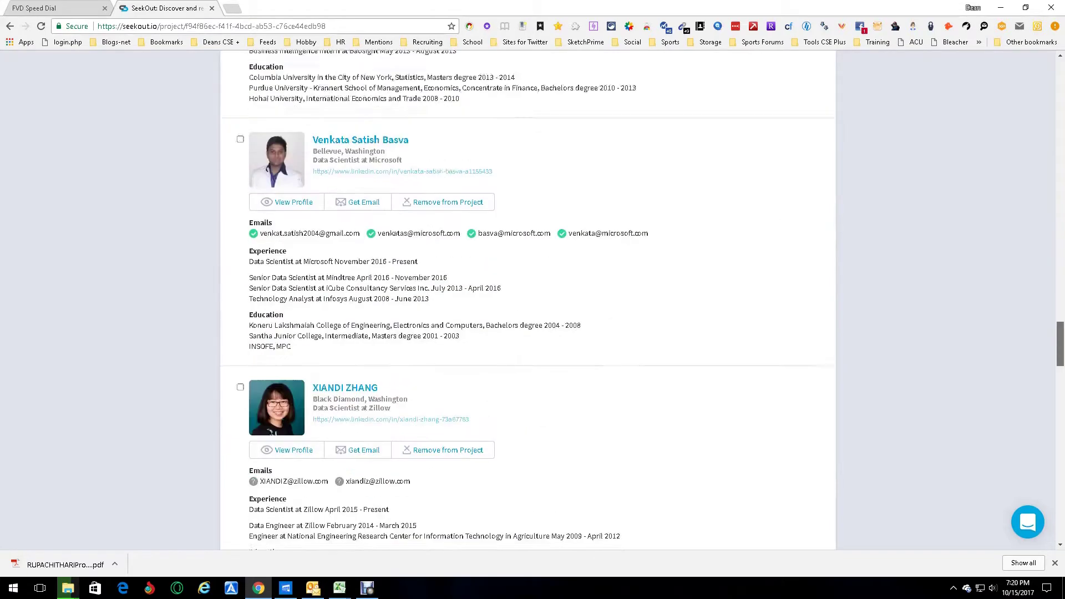
pyautogui.scroll(-1, 528, 322)
pyautogui.scroll(-10, 527, 322)
pyautogui.scroll(-10, 533, 299)
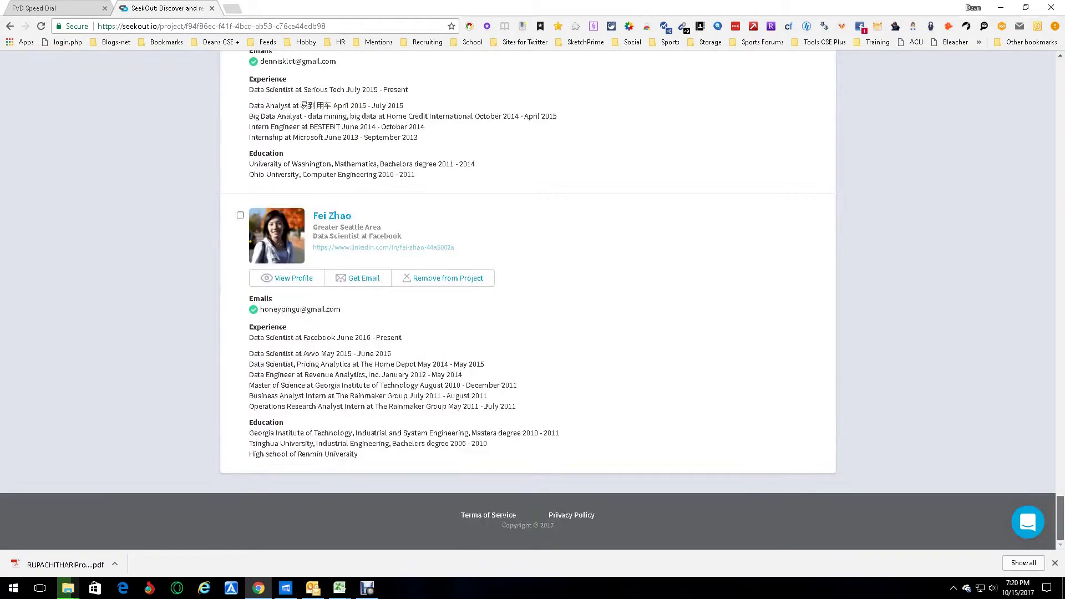
pyautogui.scroll(15, 533, 300)
pyautogui.scroll(15, 533, 300)
pyautogui.scroll(15, 533, 299)
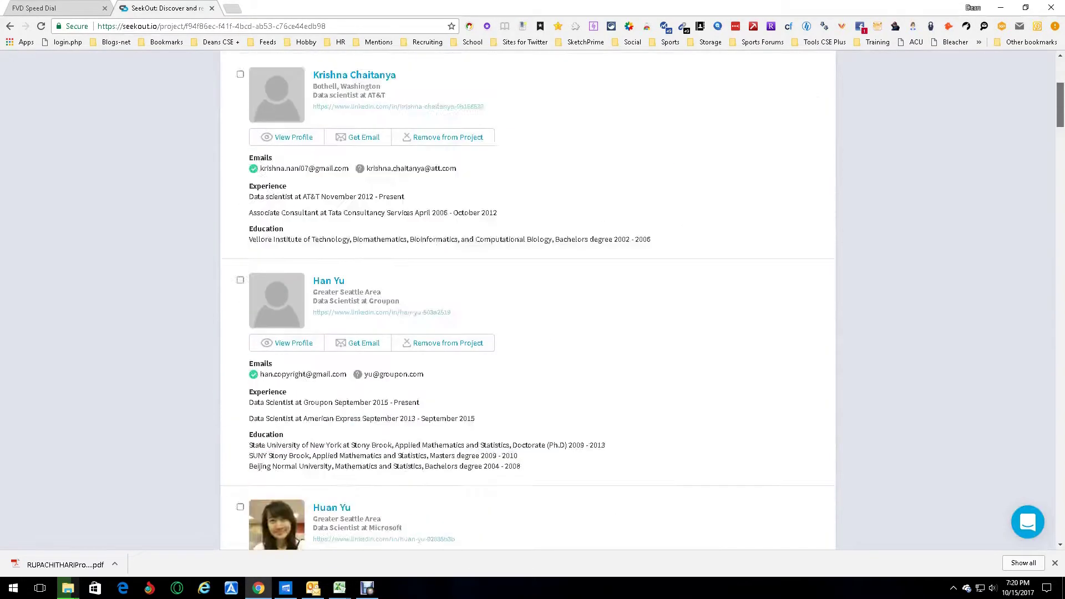
pyautogui.scroll(15, 534, 300)
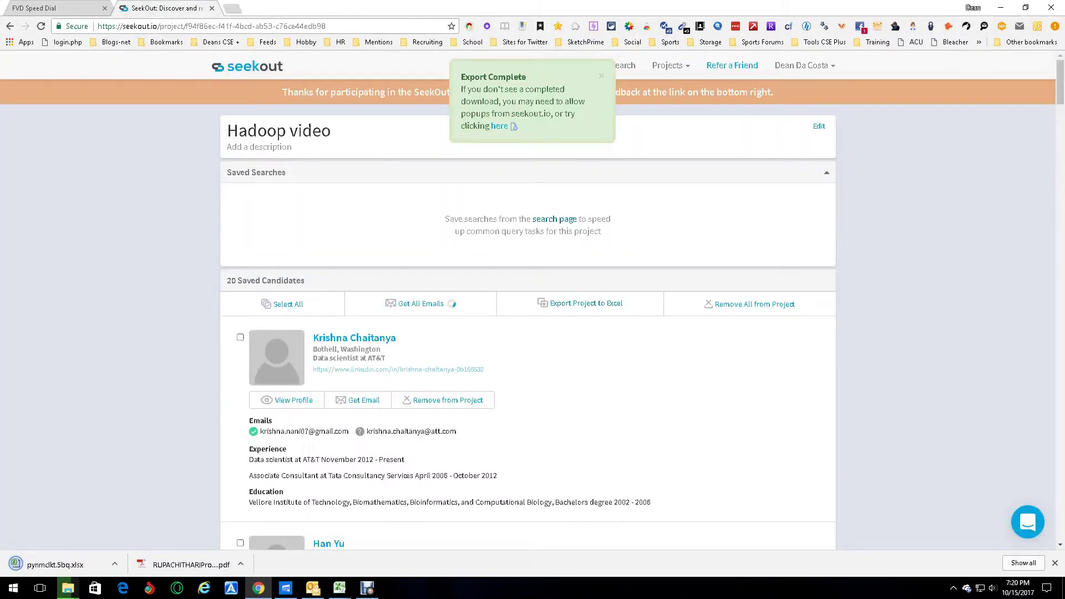
# - Open the downloaded xlsx export and bring the Excel window to the front
pyautogui.click(114, 565)
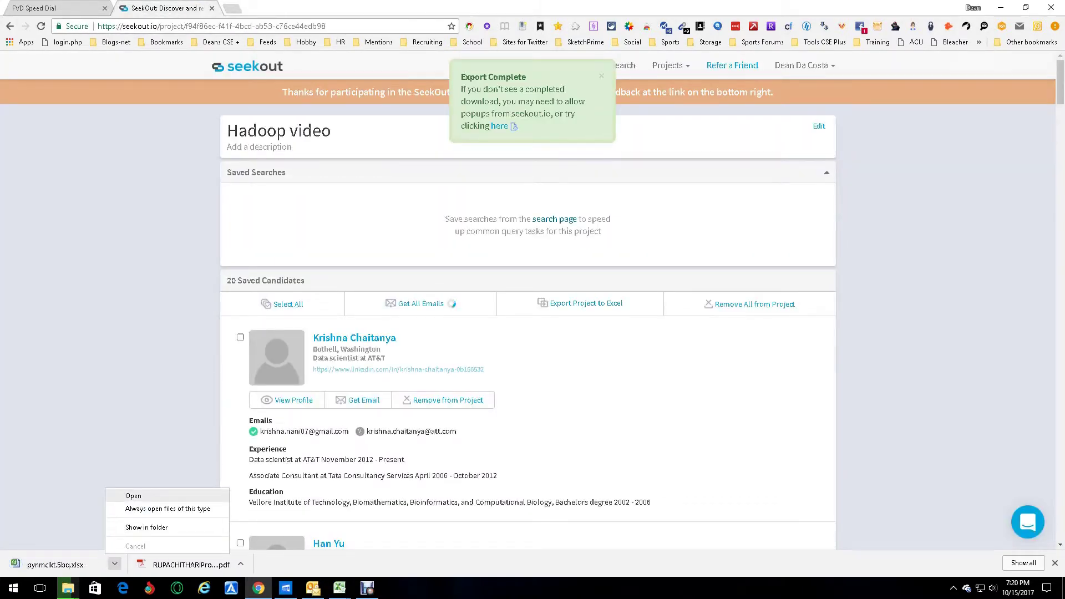
pyautogui.click(134, 496)
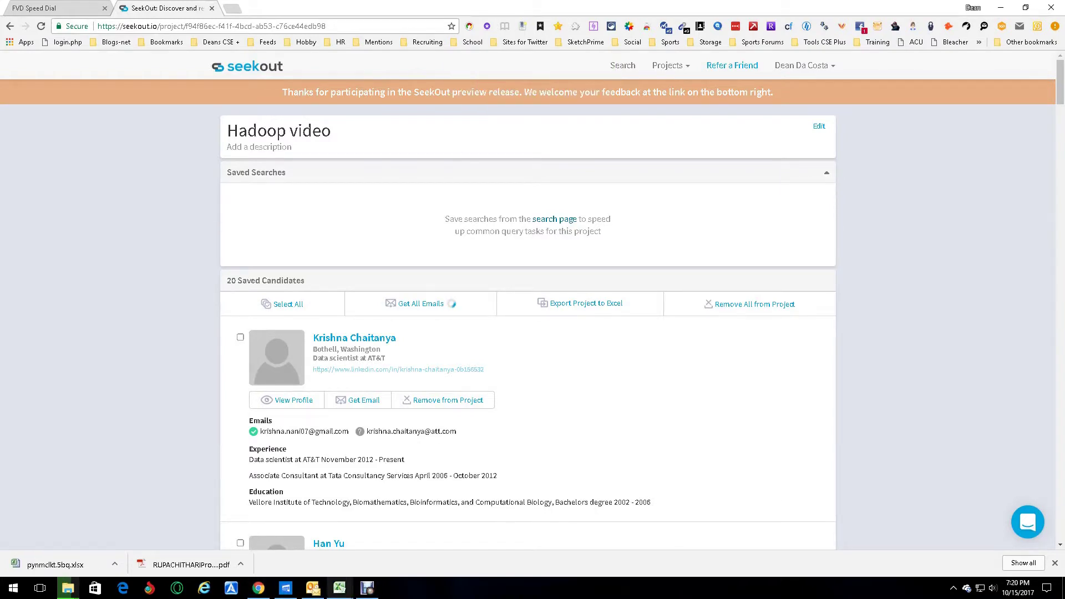
pyautogui.click(580, 541)
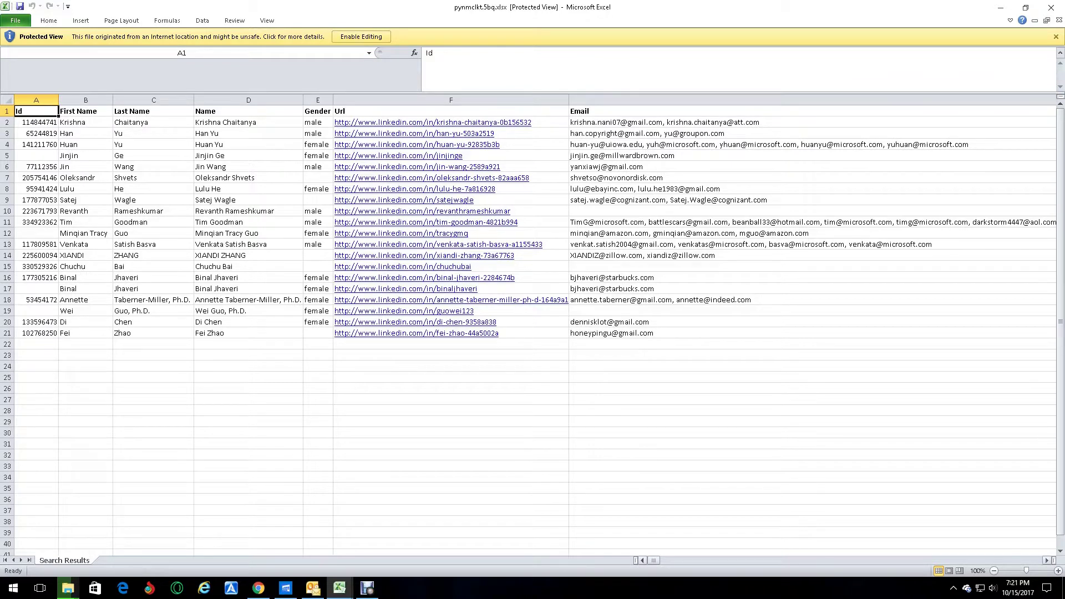
pyautogui.hscroll(6, 532, 333)
pyautogui.hscroll(1, 533, 333)
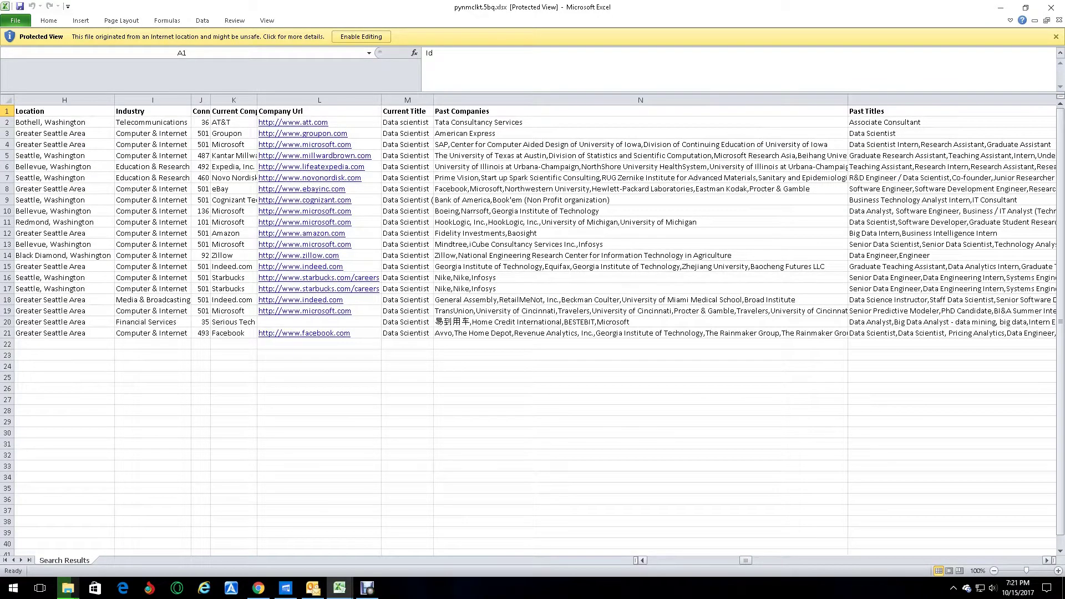
pyautogui.moveTo(745, 560); pyautogui.dragTo(1035, 560)
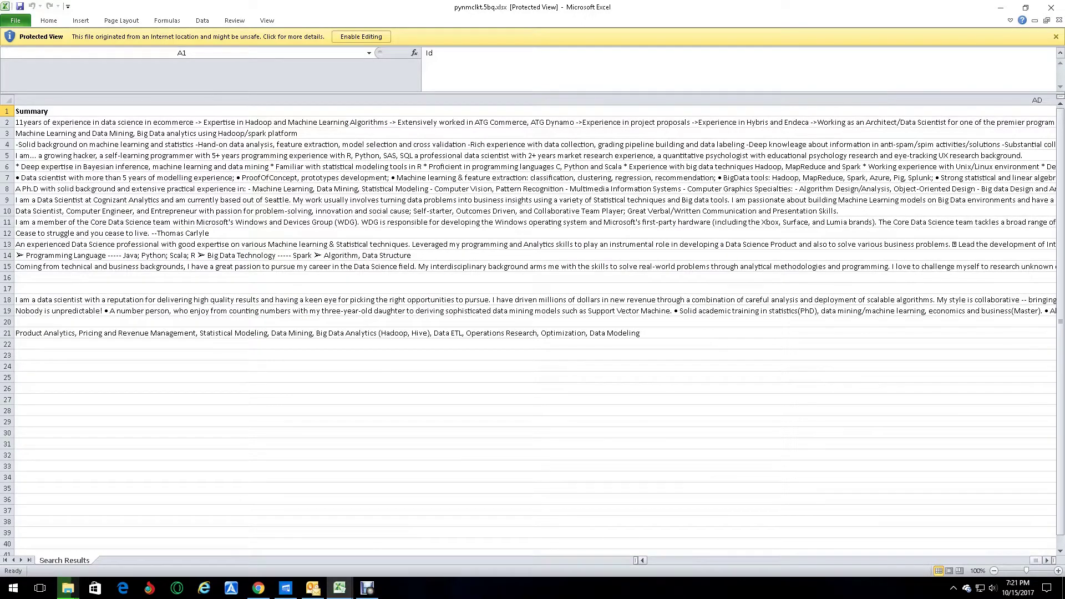
# - Scroll across the Search Results sheet columns in Excel, then switch back to Chrome
pyautogui.moveTo(745, 560)
pyautogui.mouseDown()
pyautogui.moveTo(1032, 559)
pyautogui.moveTo(654, 560)
pyautogui.mouseUp()
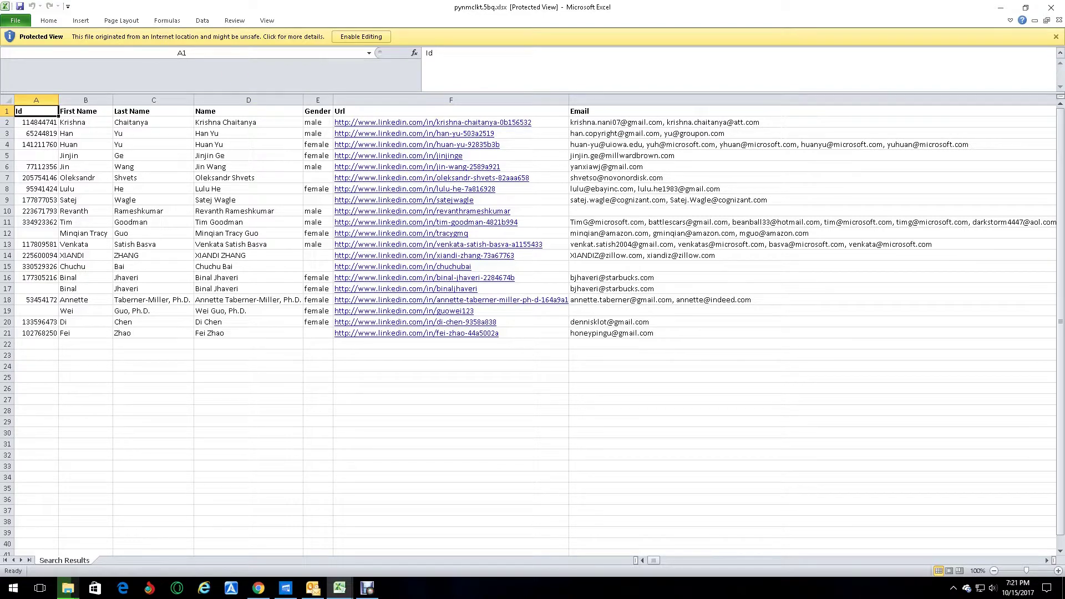
pyautogui.click(1047, 560)
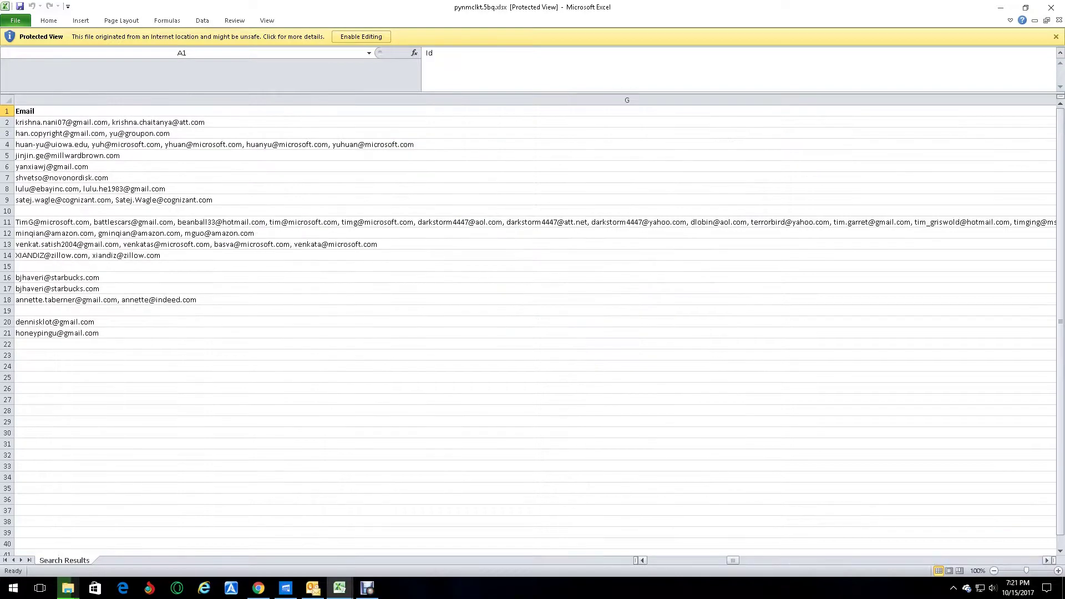
pyautogui.hscroll(1, 533, 332)
pyautogui.hscroll(5, 533, 333)
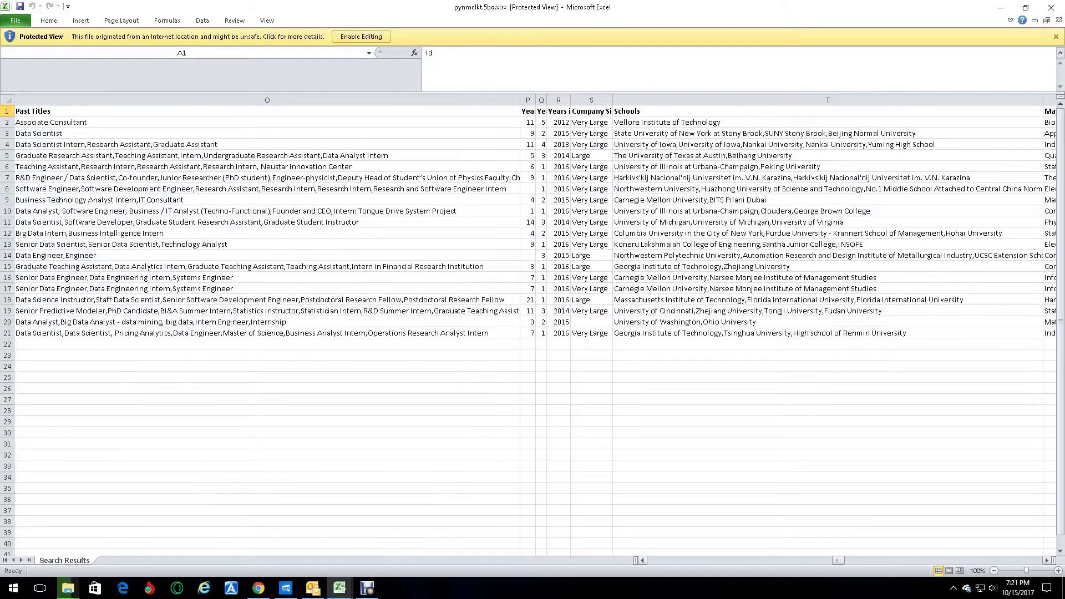
pyautogui.hscroll(5, 533, 333)
pyautogui.hscroll(3, 532, 333)
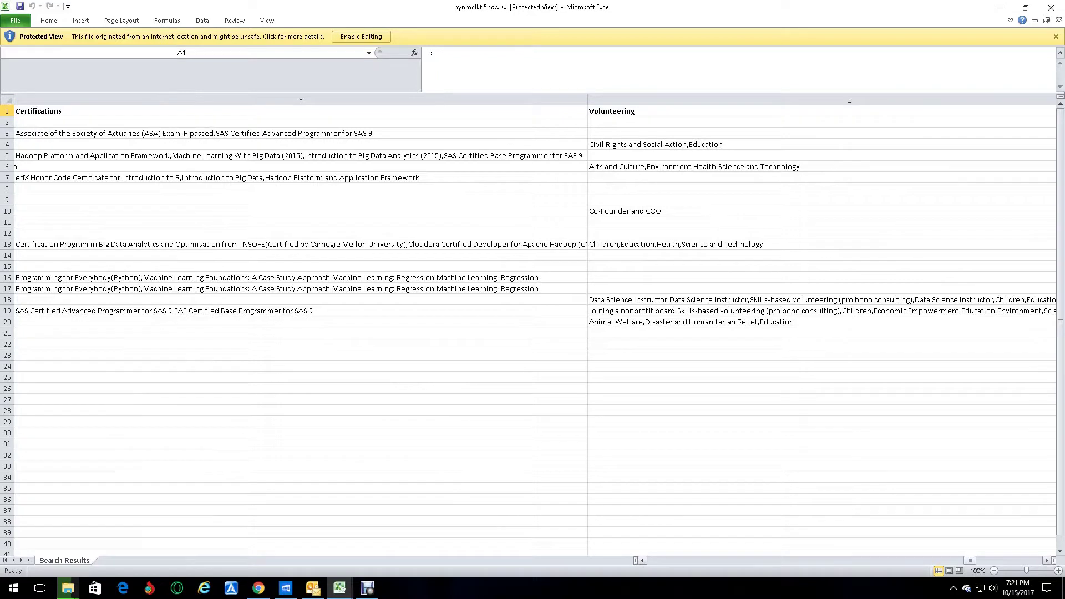
pyautogui.moveTo(970, 560); pyautogui.dragTo(653, 560)
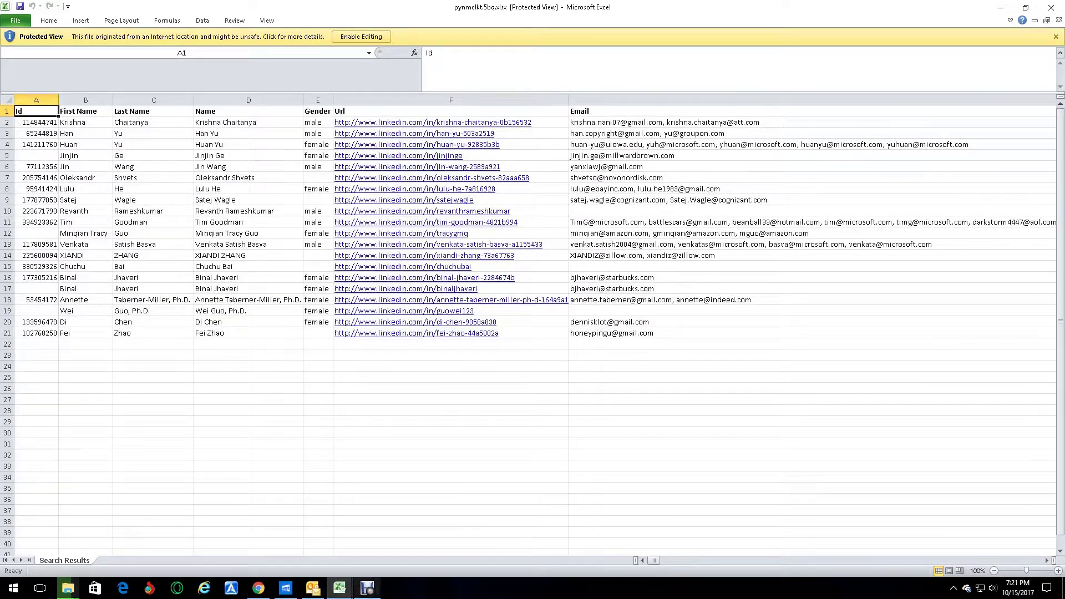
pyautogui.hotkey('alt', 'Tab')
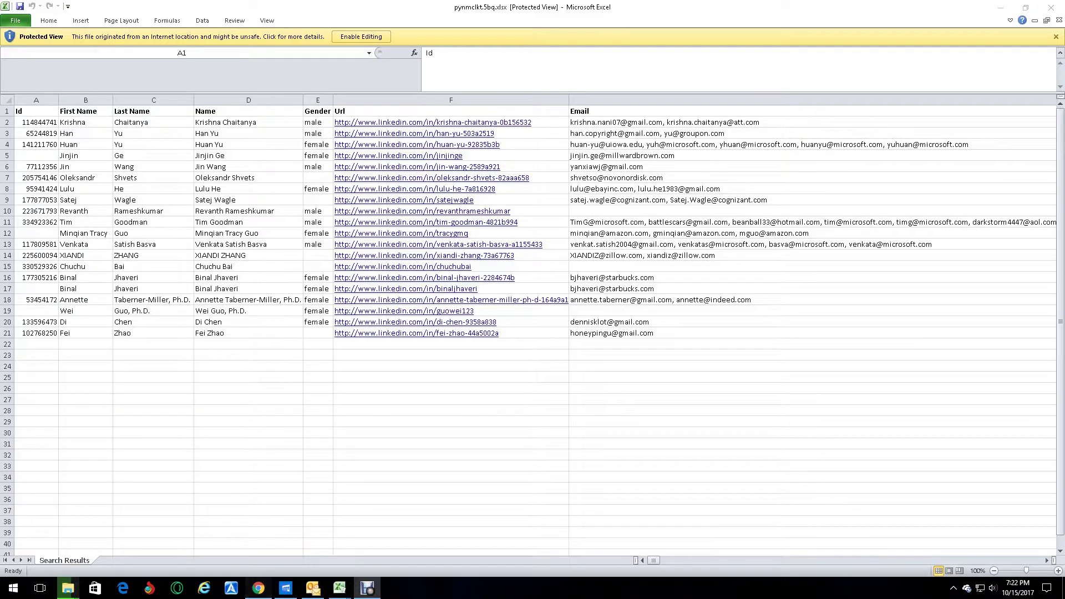
pyautogui.hotkey('alt', 'Tab')
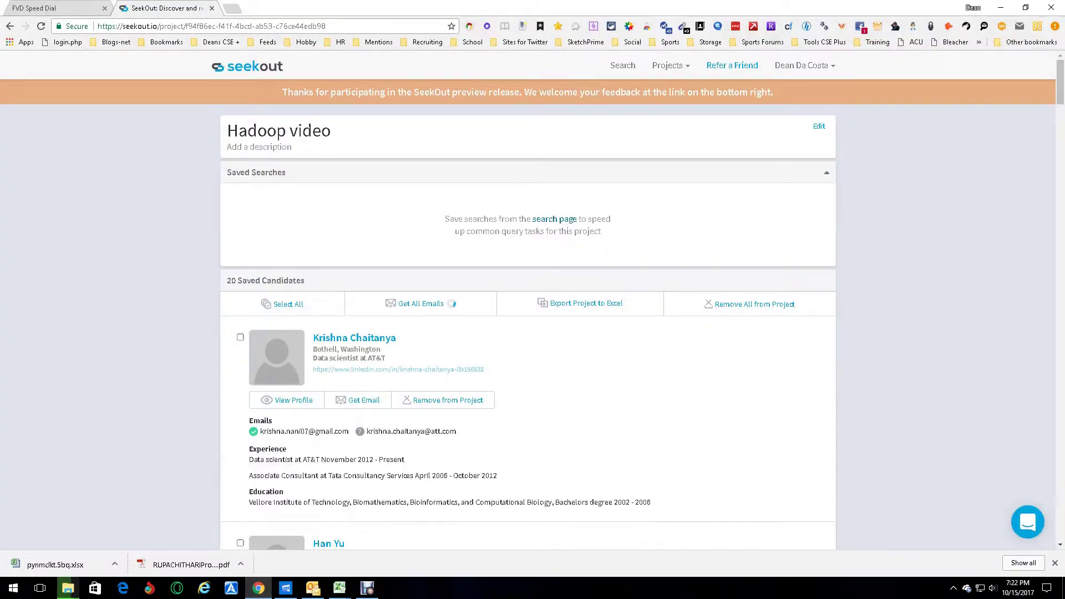
# - Return to the main Search page showing the unfiltered 103.8M public resume results
pyautogui.click(623, 65)
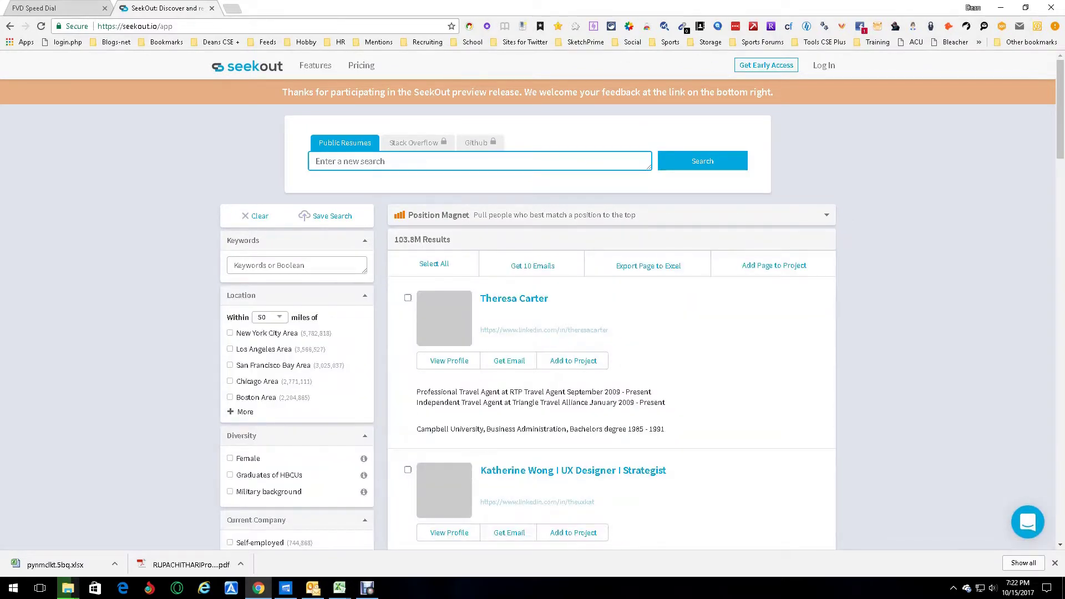
pyautogui.scroll(-3, 532, 300)
pyautogui.scroll(-10, 533, 299)
pyautogui.scroll(10, 533, 300)
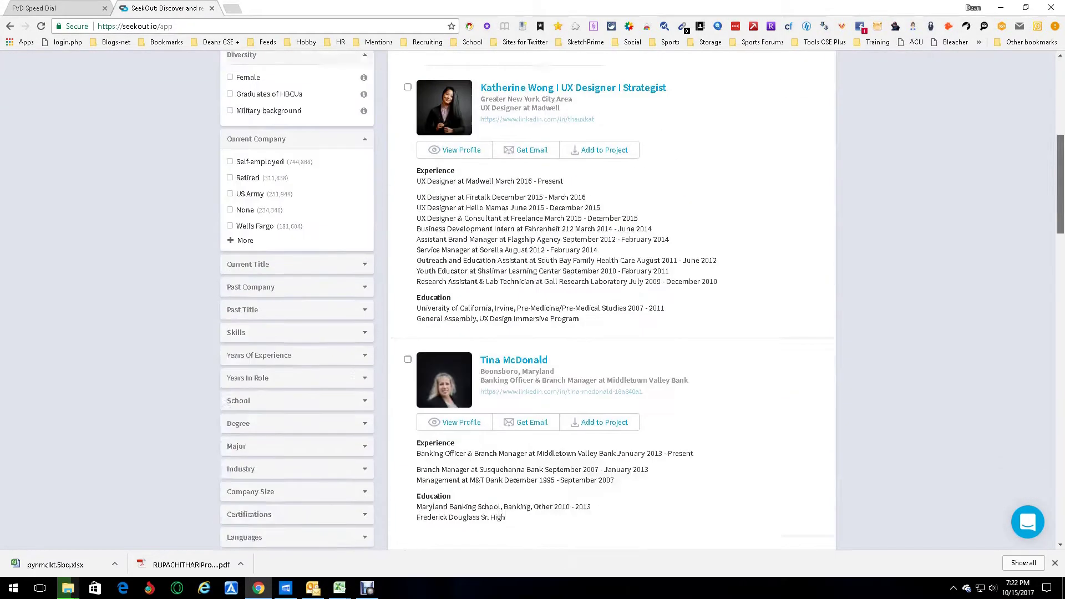
pyautogui.scroll(-2, 532, 299)
pyautogui.scroll(3, 533, 300)
pyautogui.scroll(2, 533, 300)
pyautogui.scroll(-4, 533, 299)
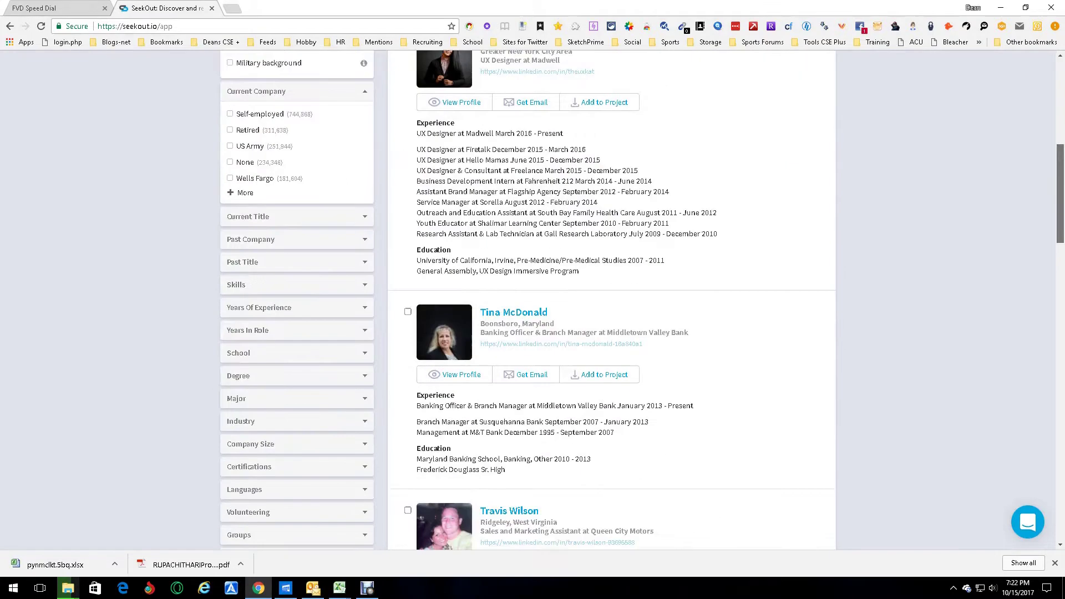
pyautogui.scroll(-1, 532, 299)
pyautogui.scroll(-1, 533, 299)
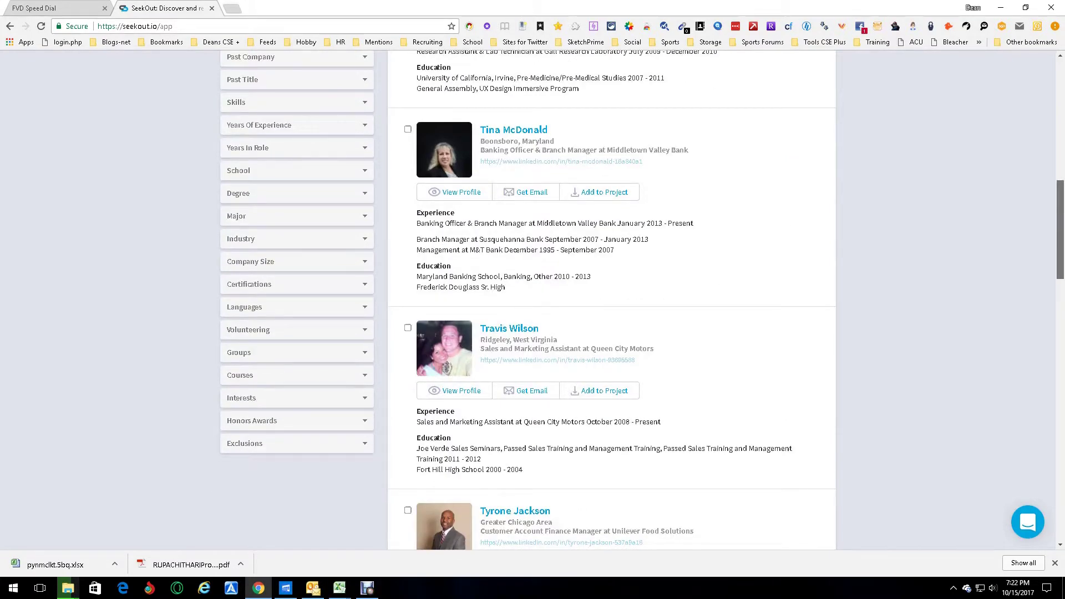
pyautogui.scroll(4, 533, 300)
pyautogui.scroll(5, 533, 300)
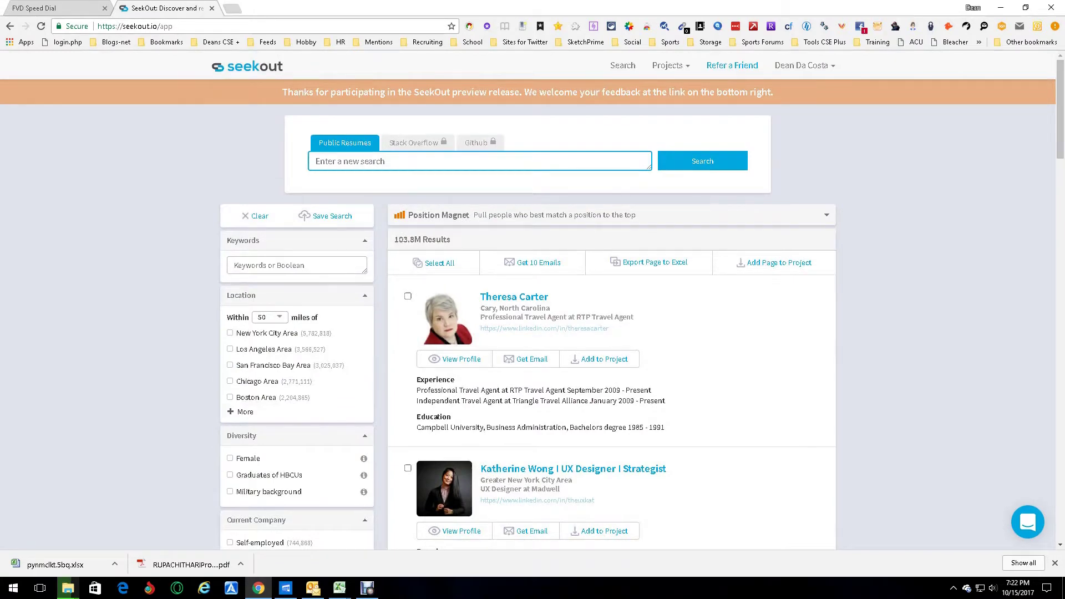